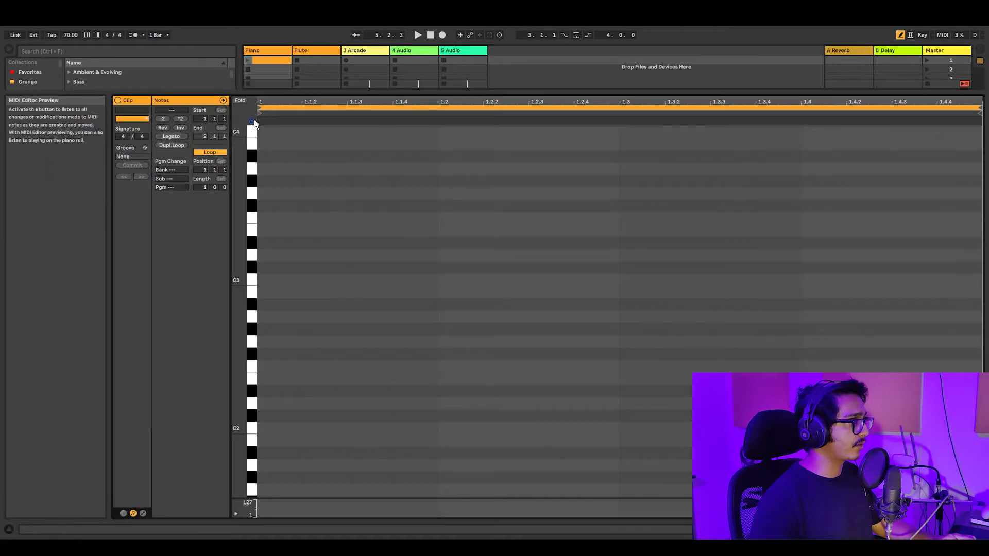
# Step: Draw a D#2, G#2 and B2 chord on beat 1 and a D#2, G2 and A#2 chord on beat 3 of the Piano clip
pyautogui.click(278, 291)
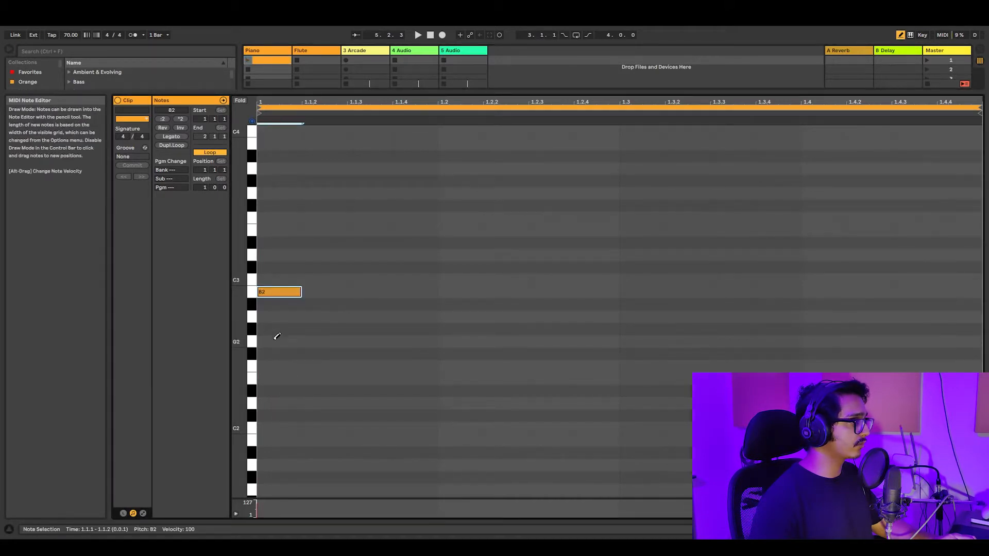
pyautogui.click(275, 328)
pyautogui.click(275, 378)
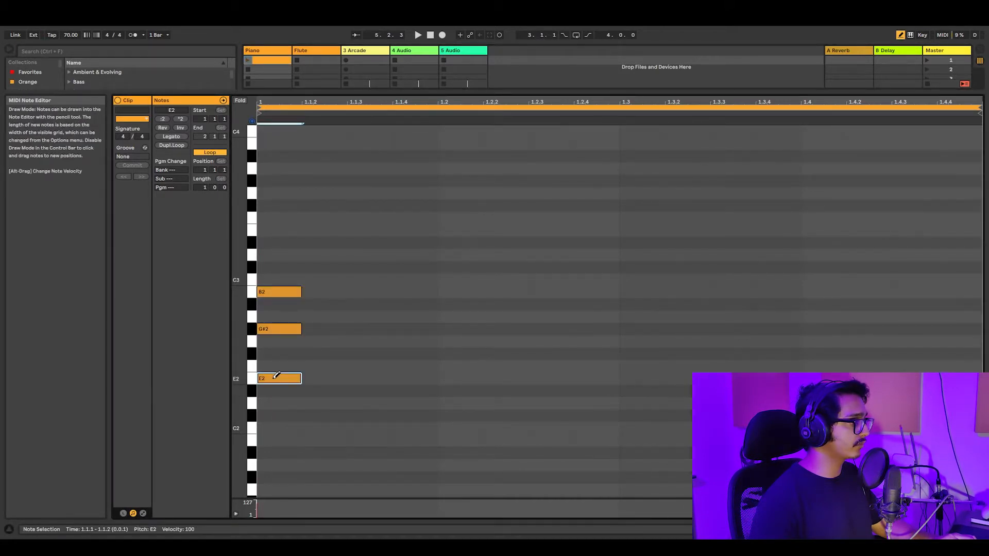
pyautogui.click(278, 376)
pyautogui.click(273, 390)
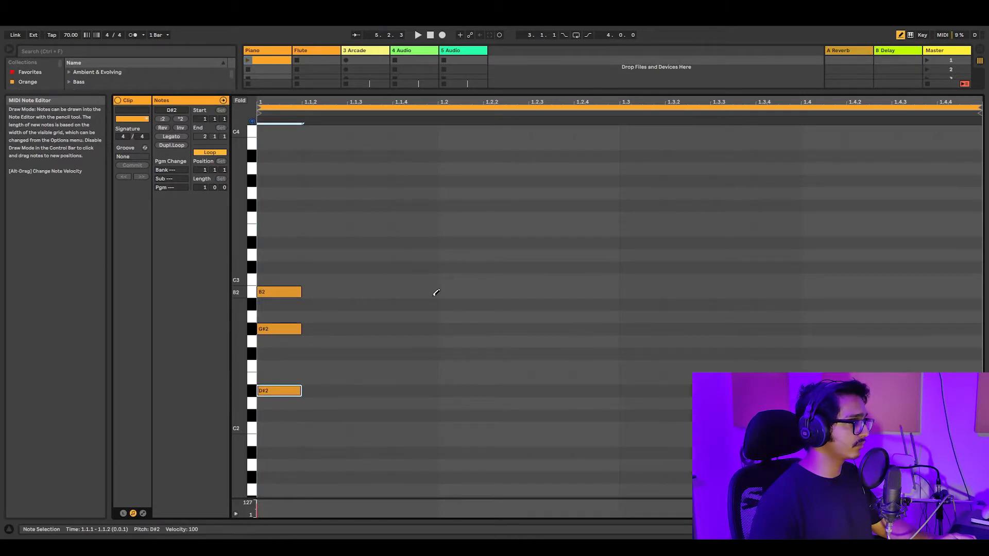
pyautogui.click(639, 391)
pyautogui.click(644, 341)
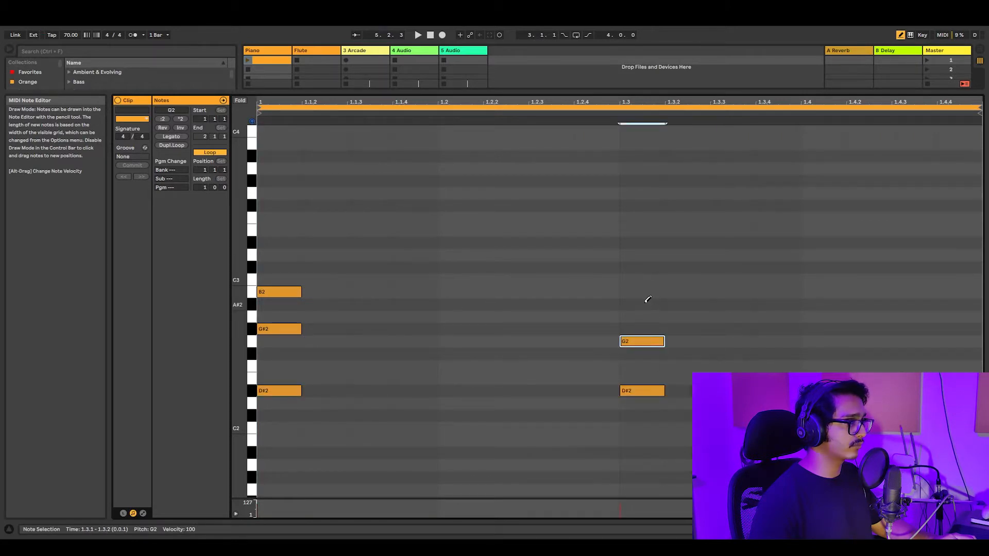
# Step: Lengthen all Piano notes so that each chord lasts two beats, and launch the clip to hear it
pyautogui.hotkey('ctrl', 'a')
pyautogui.hotkey('shift', 'Right')
pyautogui.hotkey('shift', 'Right')
pyautogui.hotkey('shift', 'Right')
pyautogui.hotkey('shift', 'Right')
pyautogui.hotkey('shift', 'Right')
pyautogui.hotkey('shift', 'Right')
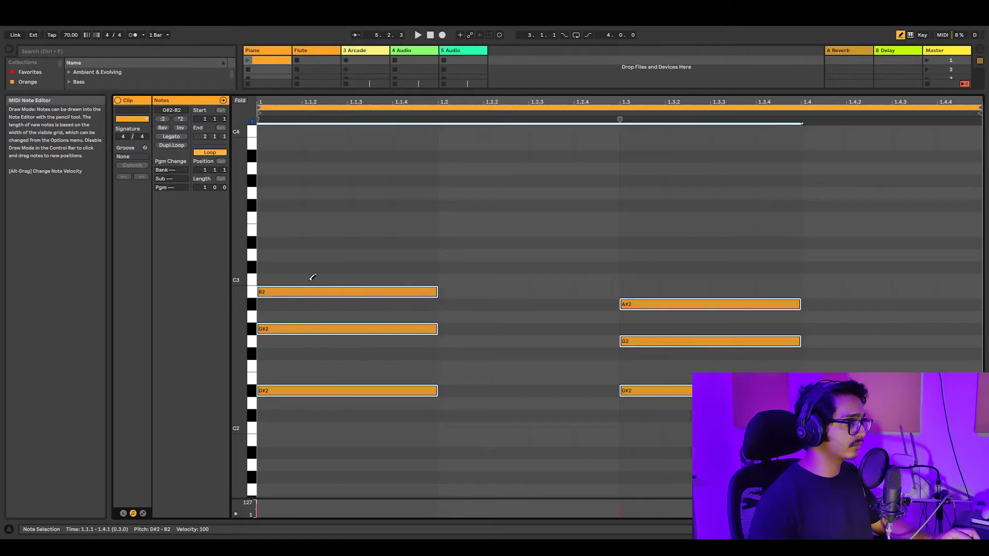
pyautogui.hotkey('shift', 'Right')
pyautogui.press('space')
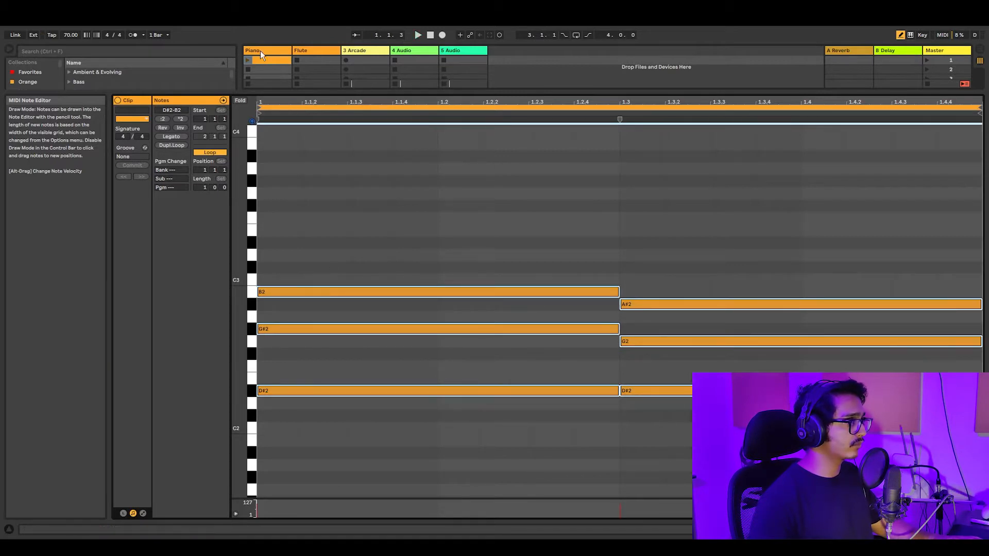
pyautogui.click(248, 60)
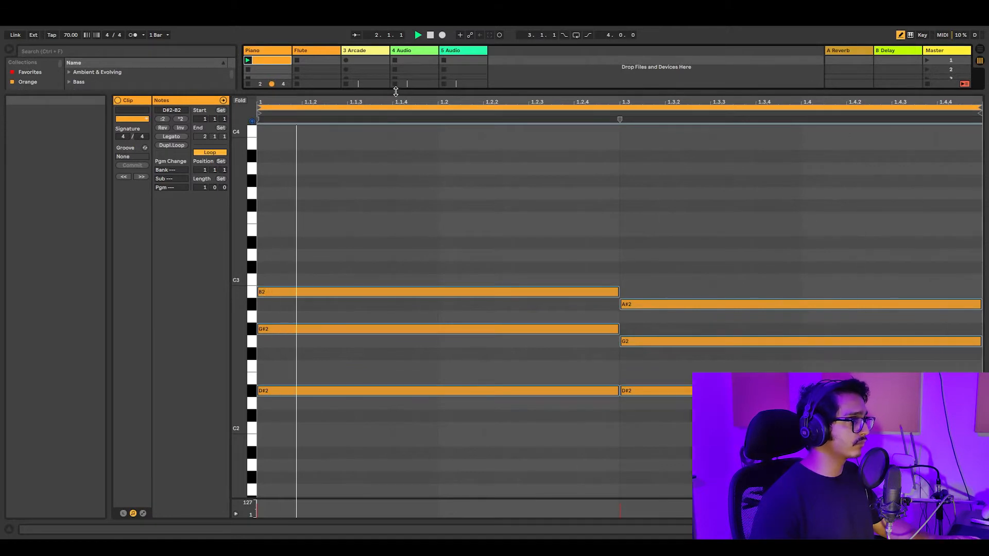
# Step: Create a Flute clip with consecutive sixteenth notes G#4, A#4, B4 from 1.1.3 and E4, G4, G#4, A#4 from 1.3.3
pyautogui.hotkey('ctrl', 'alt', 'l')
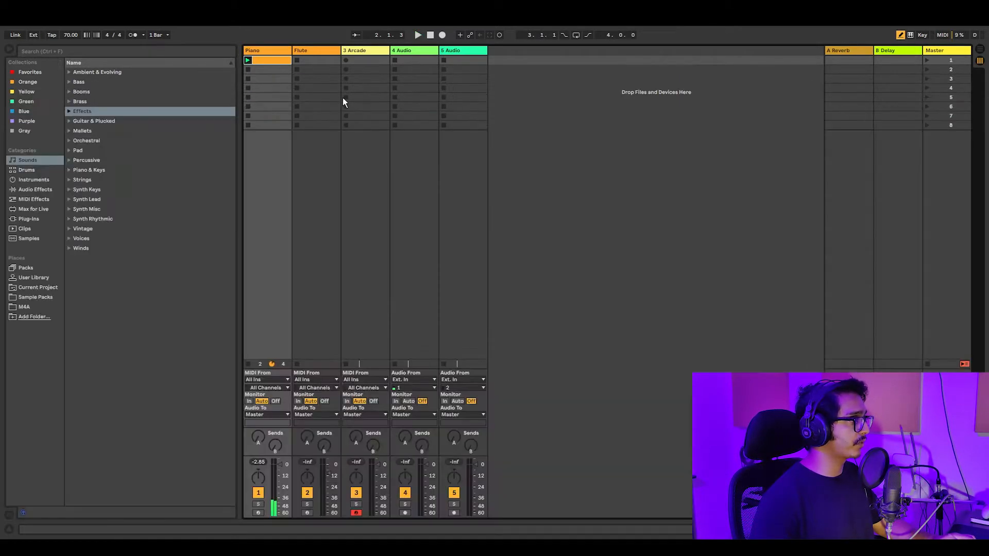
pyautogui.doubleClick(312, 60)
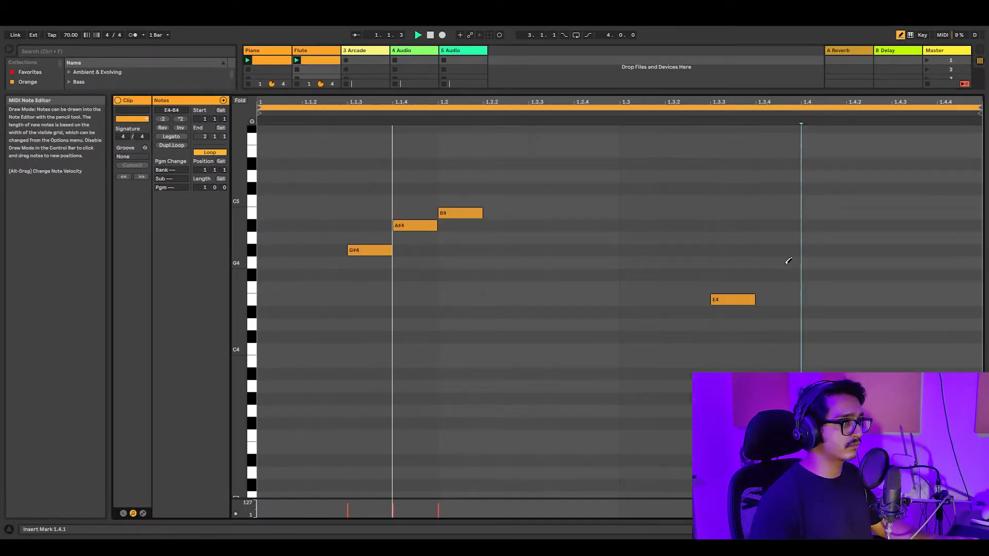
pyautogui.click(783, 263)
pyautogui.click(829, 250)
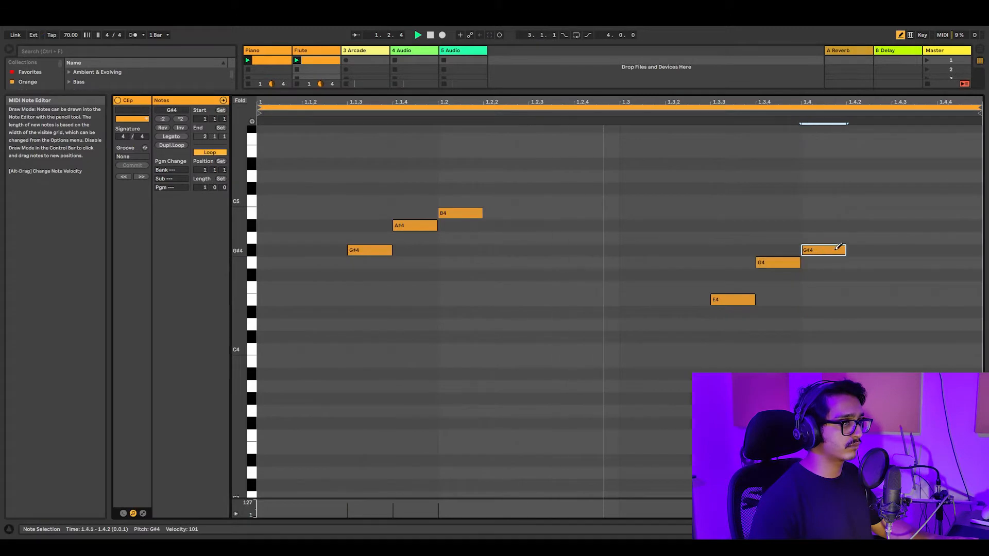
pyautogui.click(865, 226)
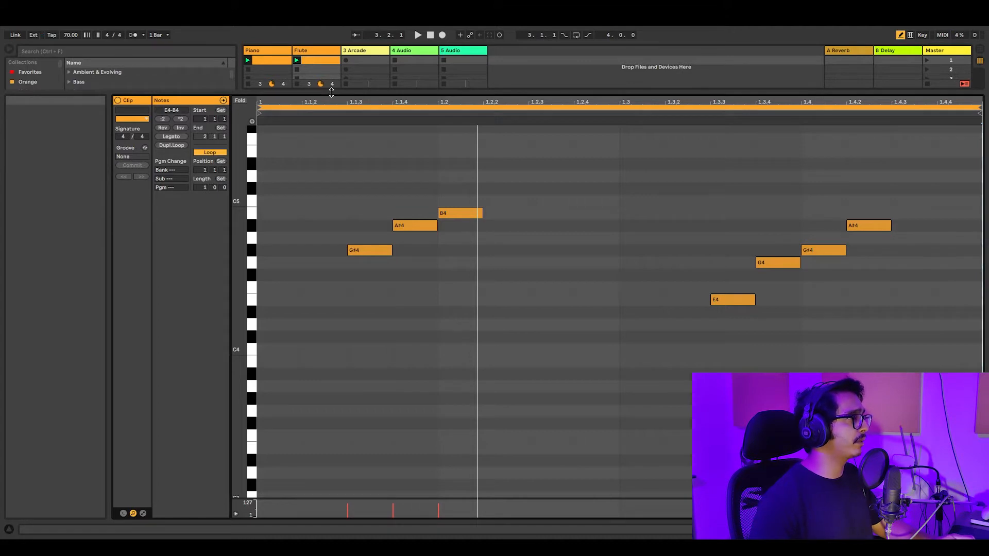
pyautogui.hotkey('ctrl', 'alt', 'l')
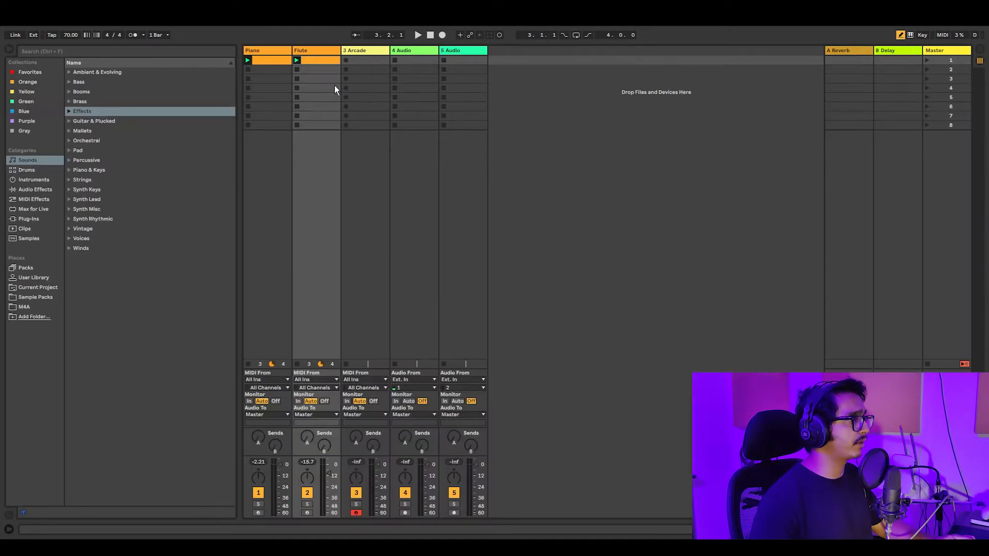
pyautogui.doubleClick(357, 60)
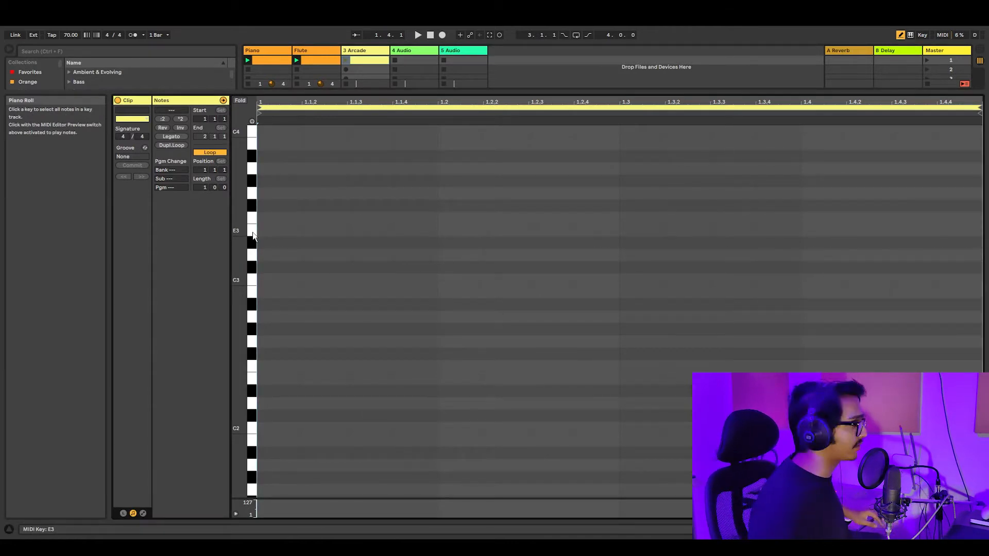
pyautogui.hotkey('ctrl', 'z')
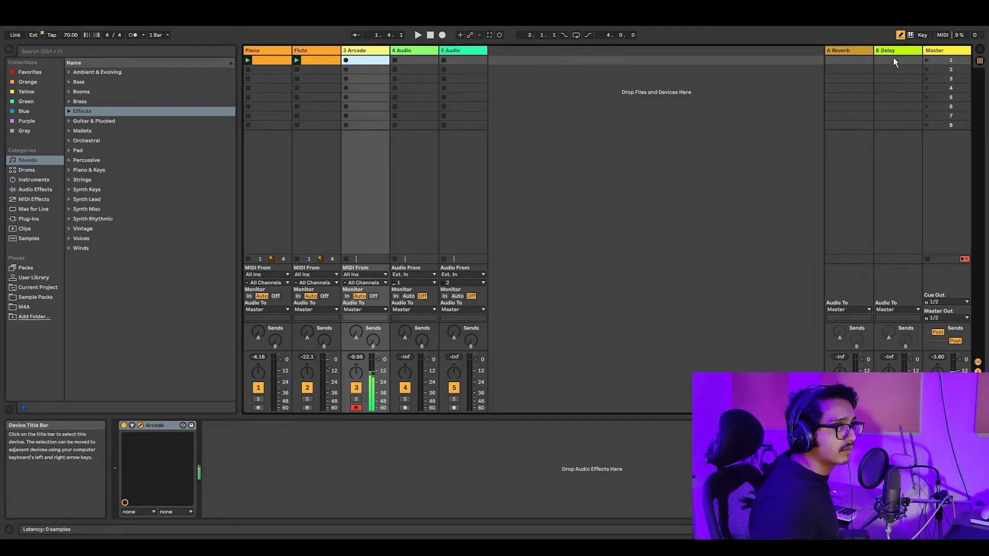
# Step: Create a clip on the Arcade track with a two-beat D3 note, and shorten its loop to two beats
pyautogui.hotkey('ctrl', 'shift', 'm')
pyautogui.click(268, 254)
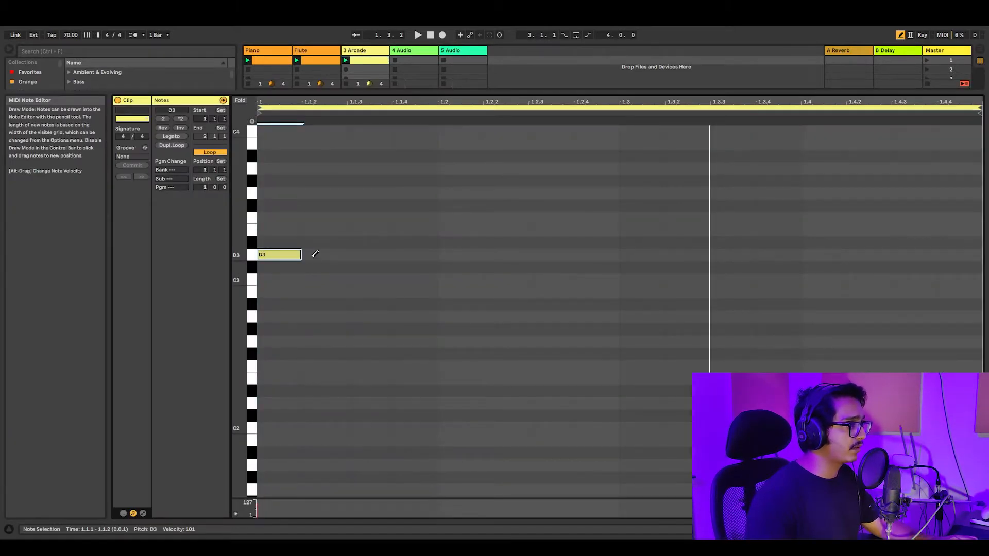
pyautogui.moveTo(302, 254); pyautogui.dragTo(619, 253)
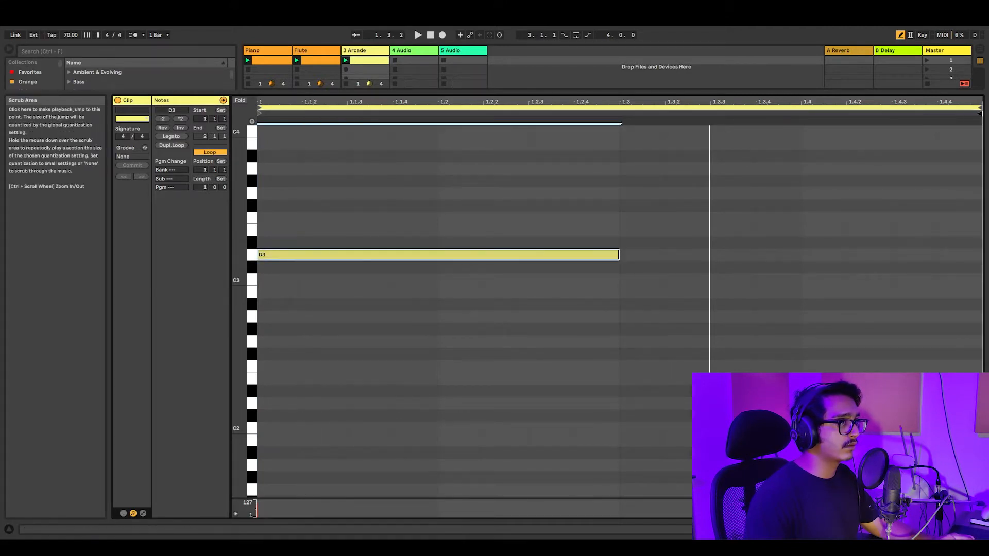
pyautogui.moveTo(979, 108); pyautogui.dragTo(620, 108)
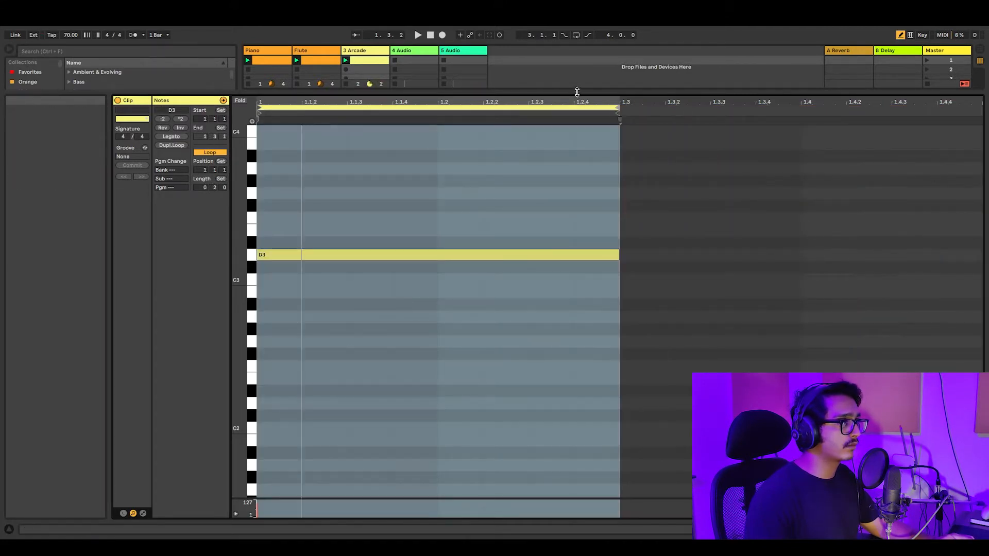
# Step: Freeze and flatten the Arcade track to audio, and play the rendered clip with the other tracks
pyautogui.hotkey('ctrl', 'alt', 'l')
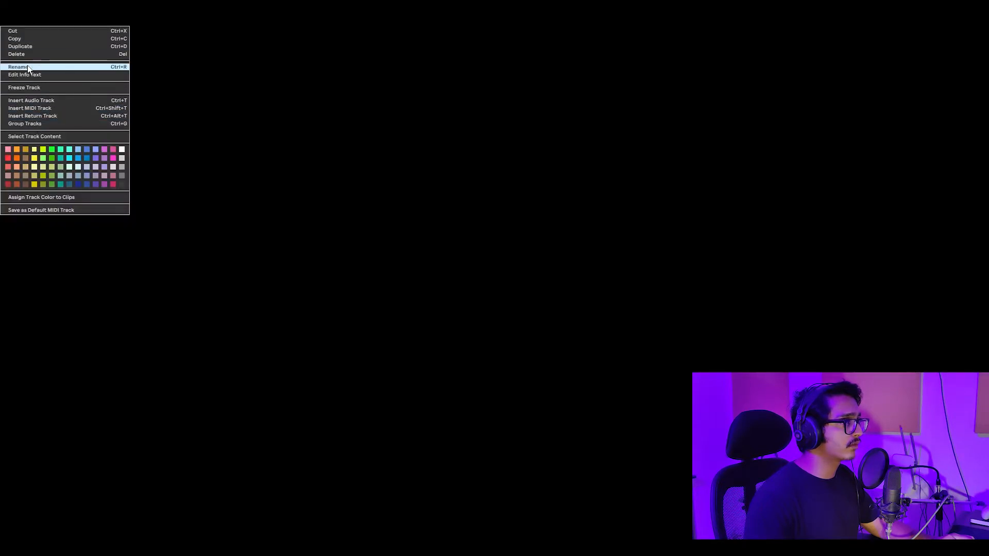
pyautogui.click(27, 88)
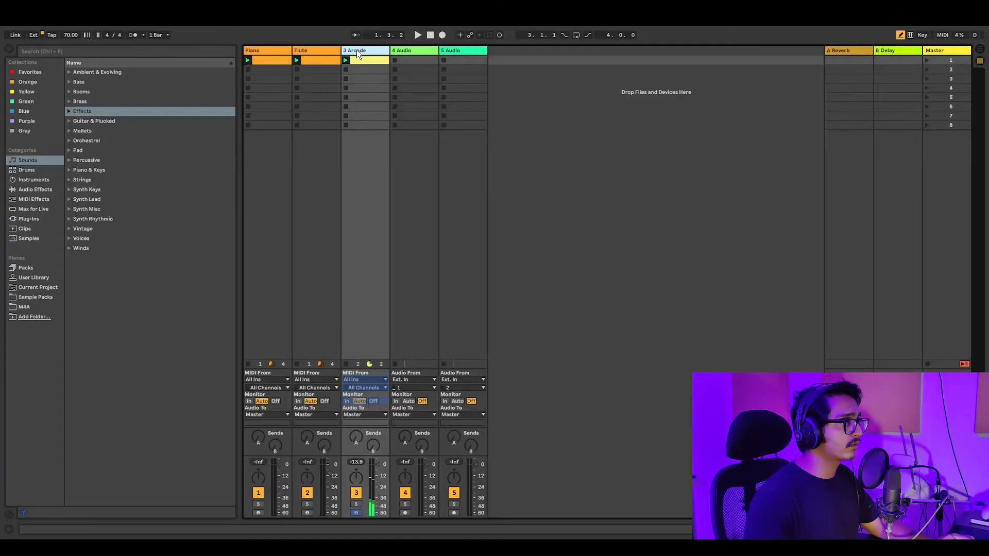
pyautogui.rightClick(359, 54)
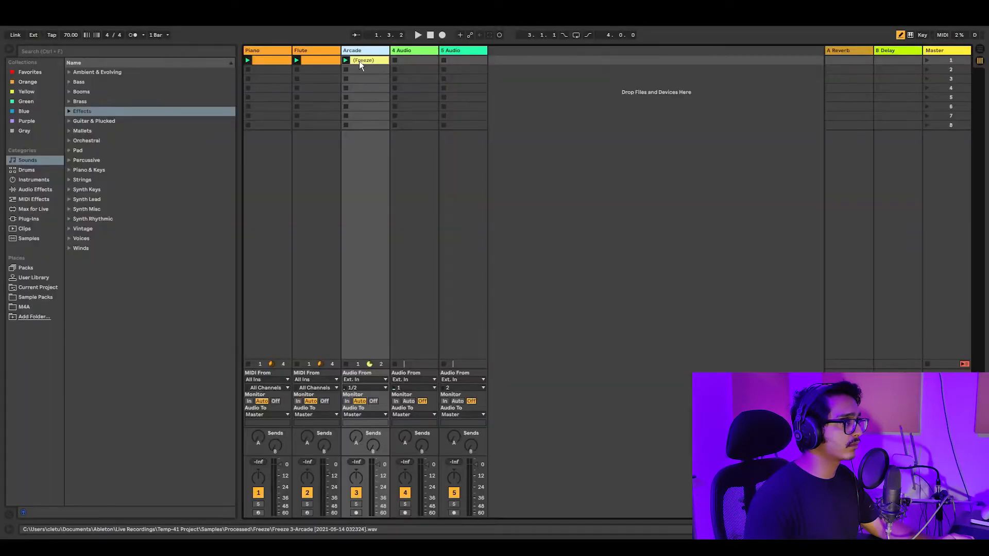
pyautogui.click(360, 60)
pyautogui.press('space')
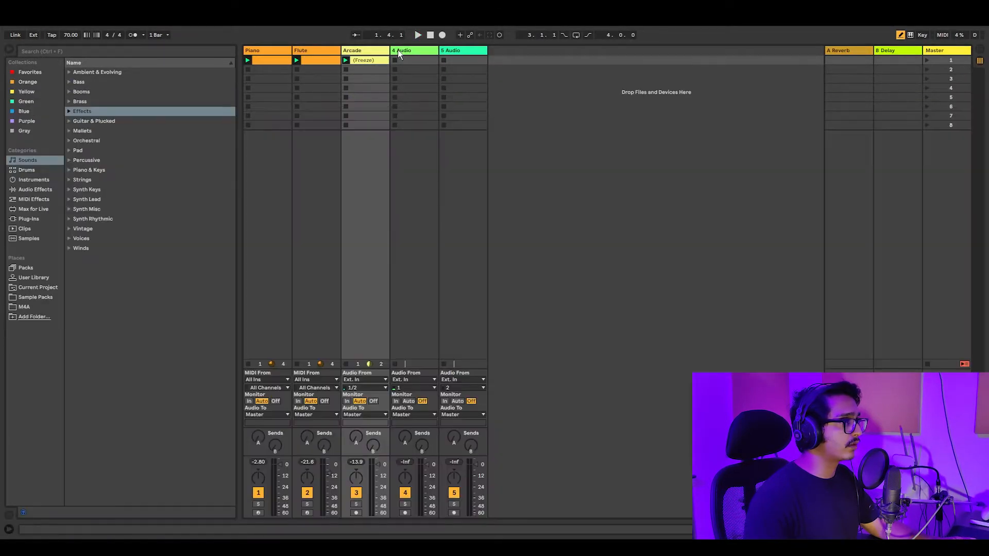
# Step: Delete the two empty audio tracks, 4 Audio and 5 Audio
pyautogui.click(402, 50)
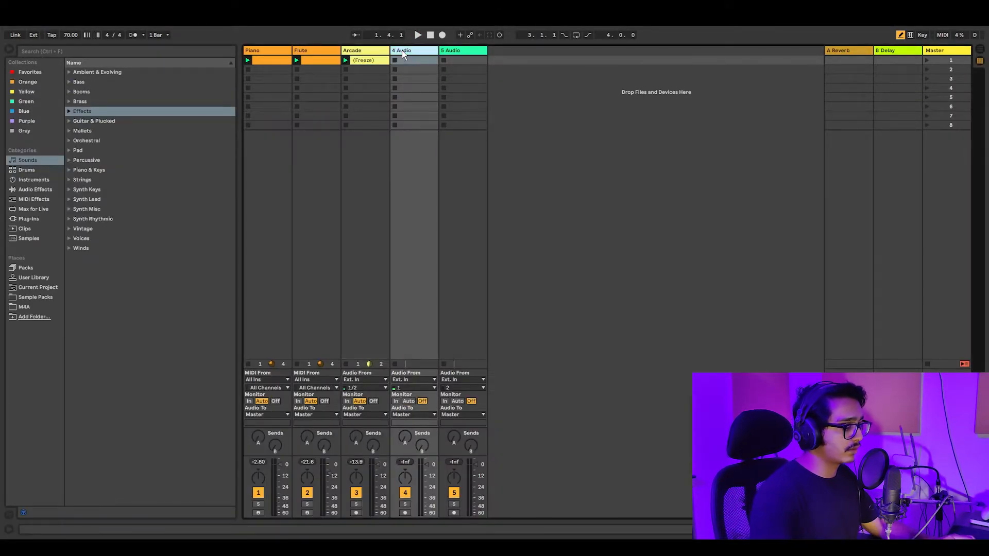
pyautogui.press('Delete')
pyautogui.press('Delete')
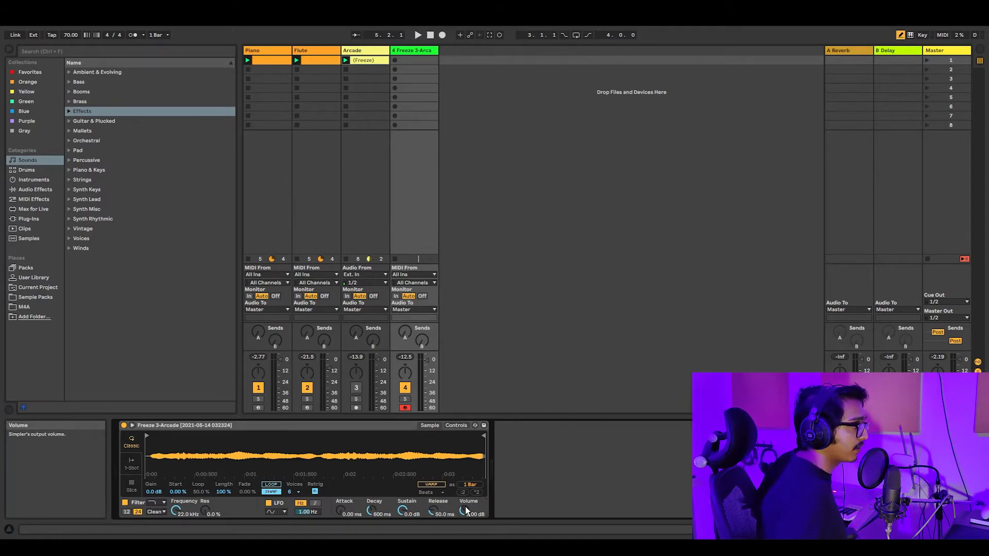
# Step: In the resampled Arcade track's new clip, draw C3 for two beats, D3 on beat 3 and F3 on beat 4
pyautogui.press('space')
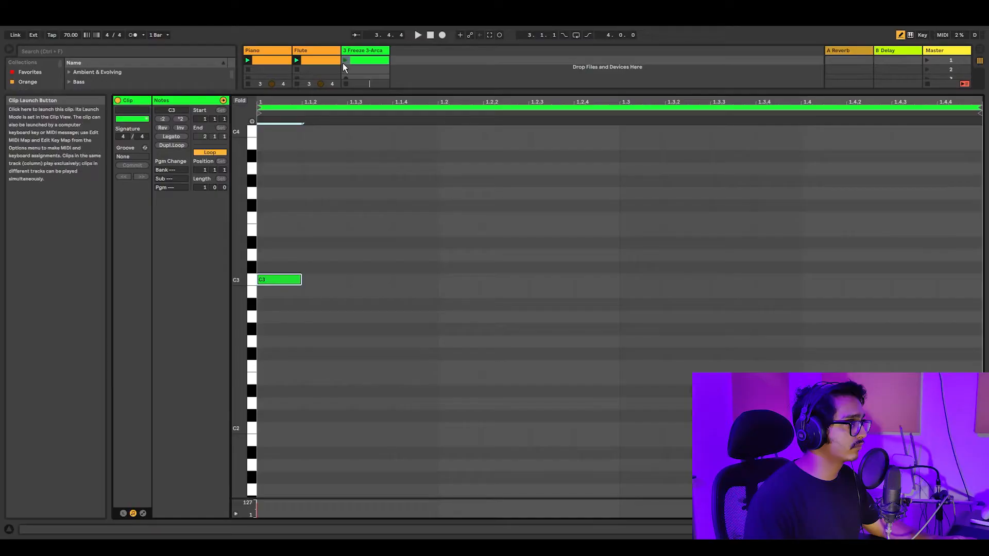
pyautogui.moveTo(304, 278); pyautogui.dragTo(618, 280)
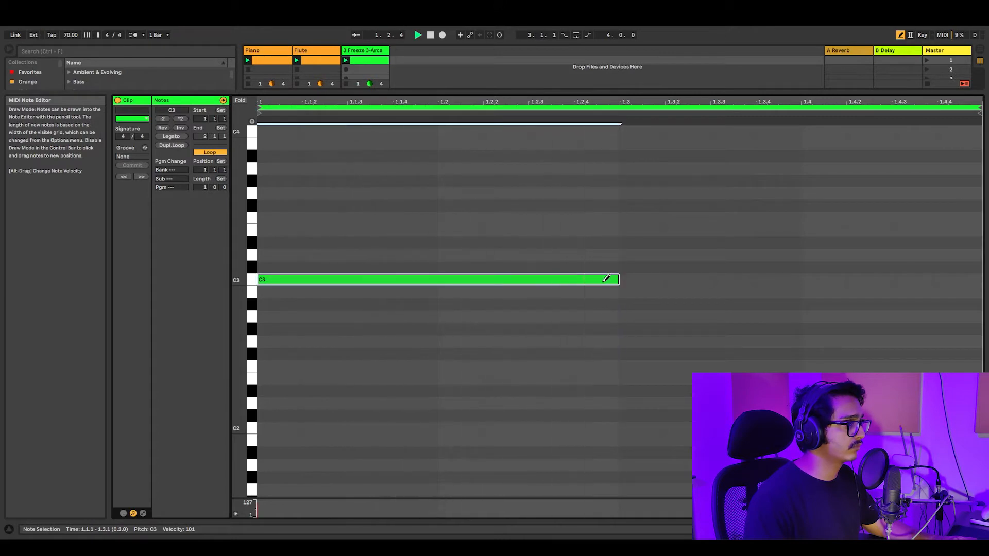
pyautogui.click(634, 266)
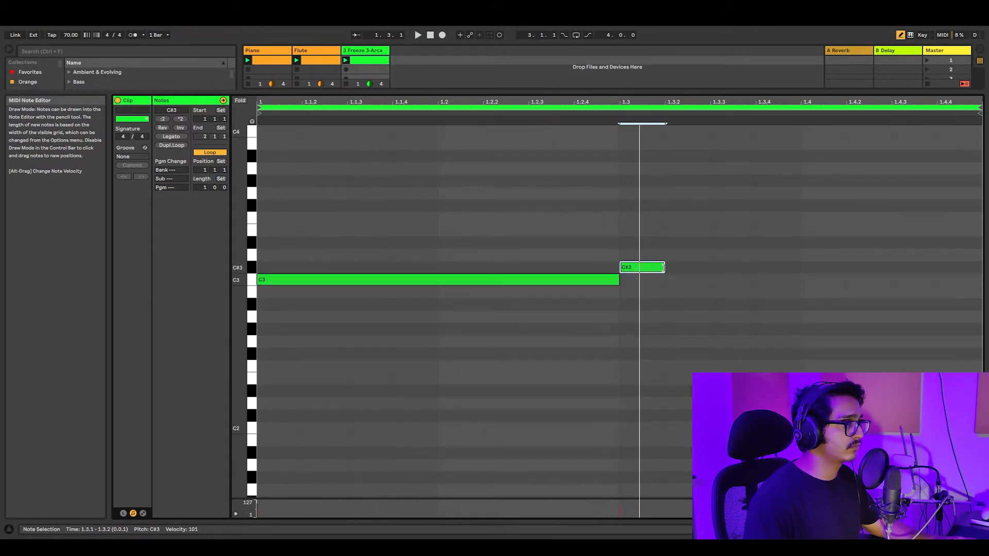
pyautogui.click(644, 267)
pyautogui.click(639, 254)
pyautogui.moveTo(667, 254); pyautogui.dragTo(801, 254)
pyautogui.click(824, 218)
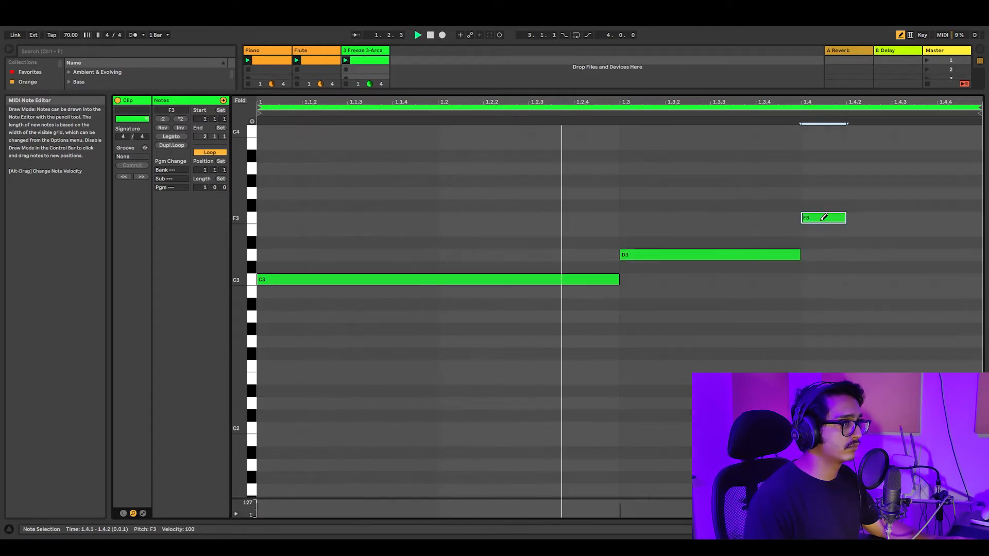
pyautogui.moveTo(845, 217); pyautogui.dragTo(982, 217)
# Step: Transpose all notes of the resampled Arcade clip down one semitone and play them back
pyautogui.press('b')
pyautogui.hotkey('ctrl', 'a')
pyautogui.press('Down')
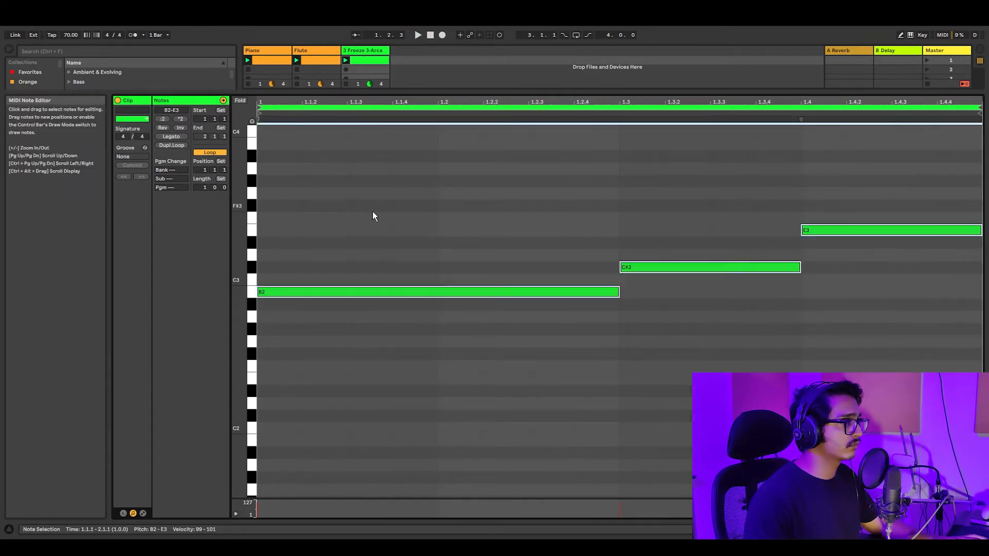
pyautogui.press('space')
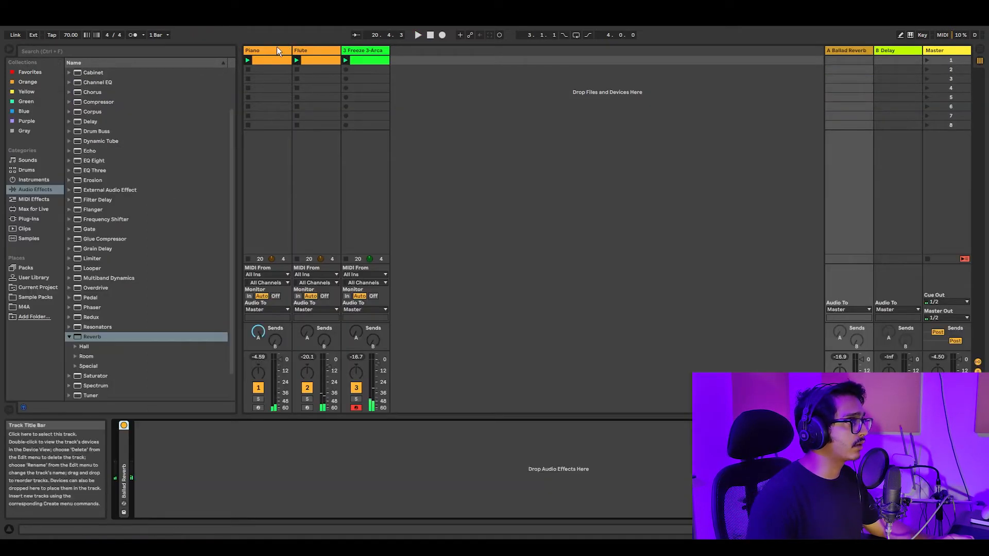
# Step: Fill the hi-hat clip with sixteenth C3 notes across the whole bar, and transpose them up one semitone
pyautogui.click(276, 47)
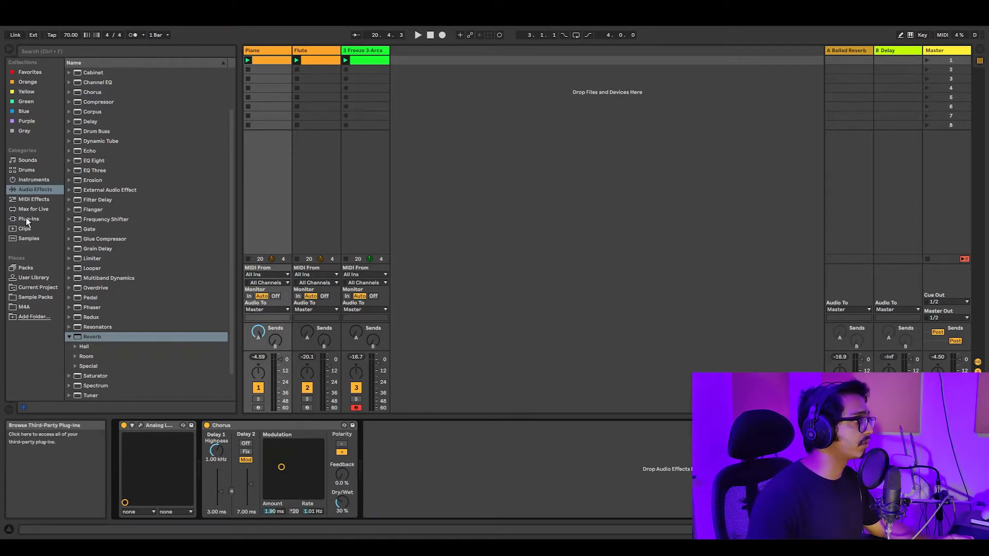
pyautogui.moveTo(280, 280); pyautogui.dragTo(982, 280)
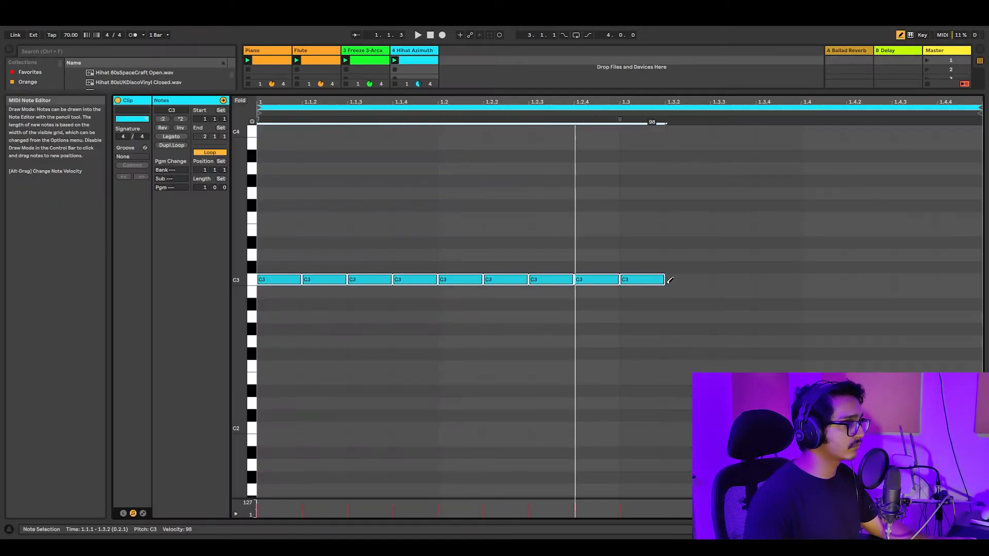
pyautogui.press('space')
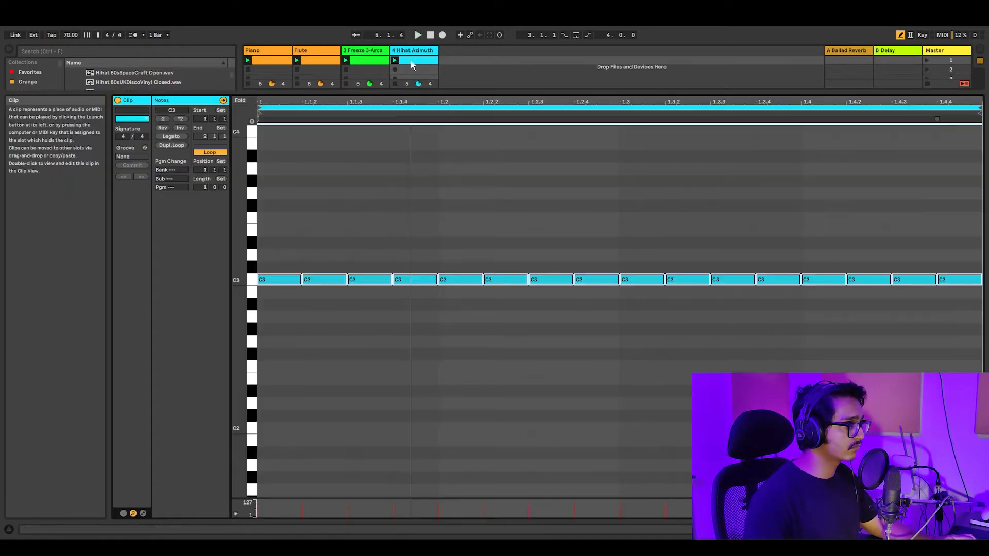
pyautogui.press('Up')
pyautogui.press('space')
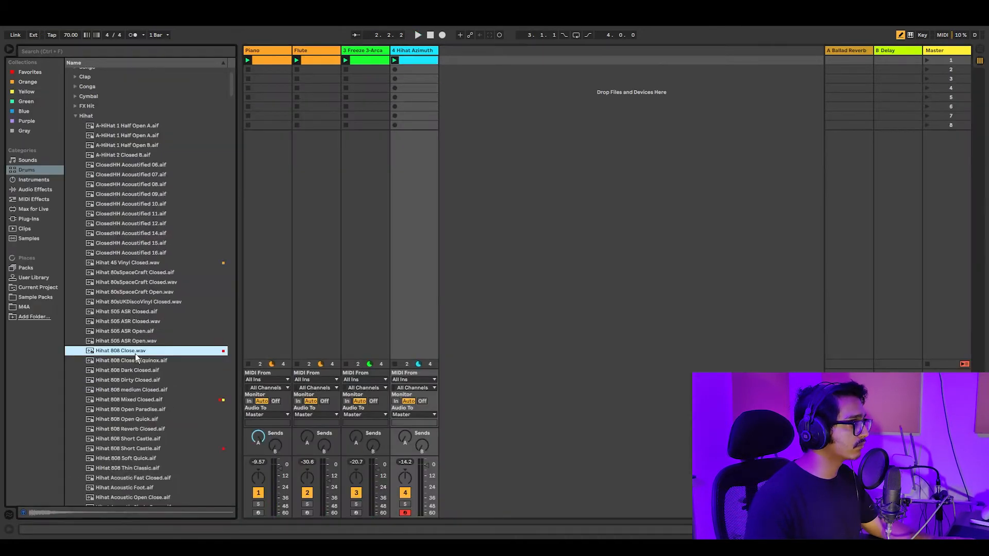
# Step: Replace the hi-hat track's sample with Hihat 808 Close.wav, play it, and open the hi-hat clip's notes
pyautogui.doubleClick(135, 353)
pyautogui.press('space')
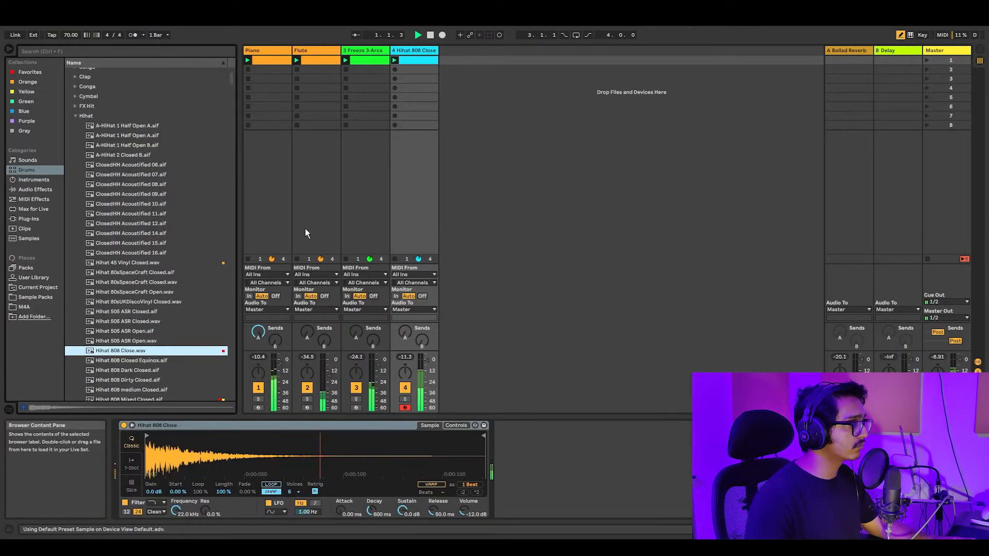
pyautogui.doubleClick(405, 59)
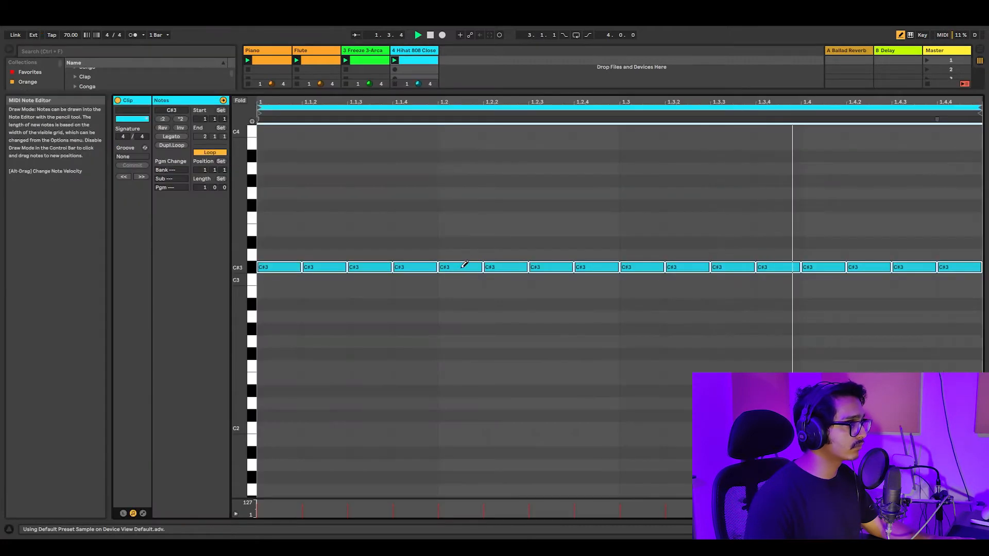
# Step: Transpose all notes of the hi-hat clip down four semitones
pyautogui.press('Down')
pyautogui.press('Down')
pyautogui.press('Down')
pyautogui.press('Down')
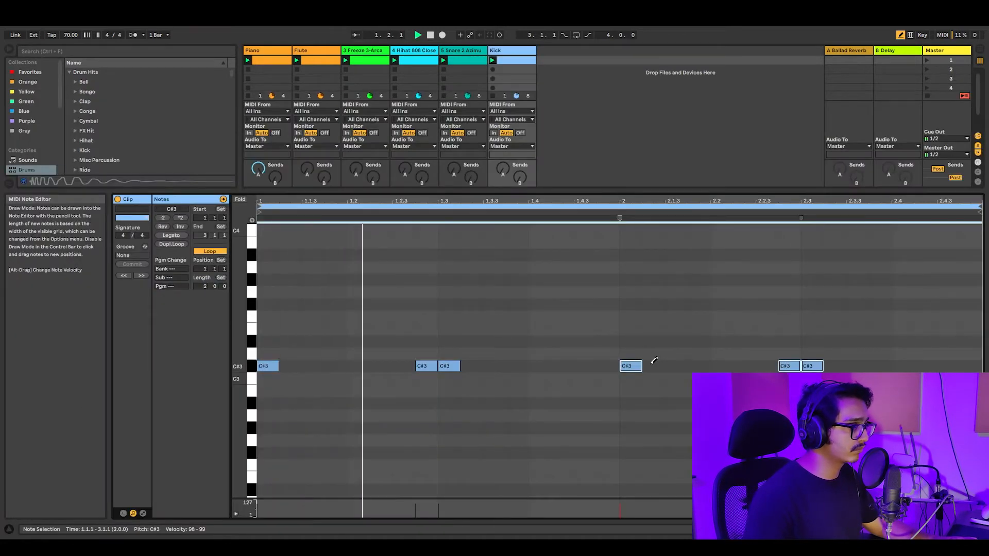
# Step: Add a sixteenth C#3 note at 1.4.2 in the two-bar kick clip
pyautogui.click(562, 365)
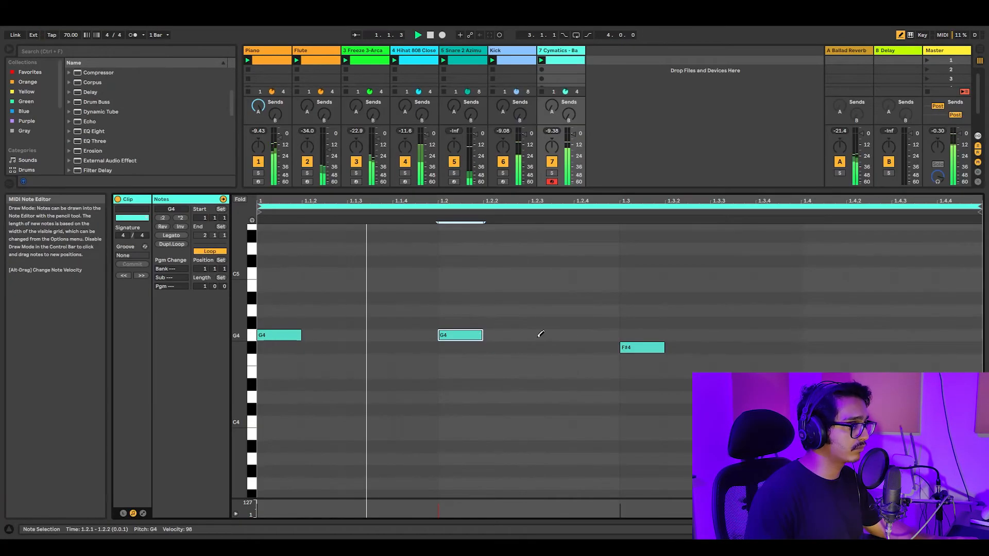
# Step: In the Cymatics bass clip, rework the second G4 hit, replacing the note on beat 2 with one at 1.2.3
pyautogui.click(537, 335)
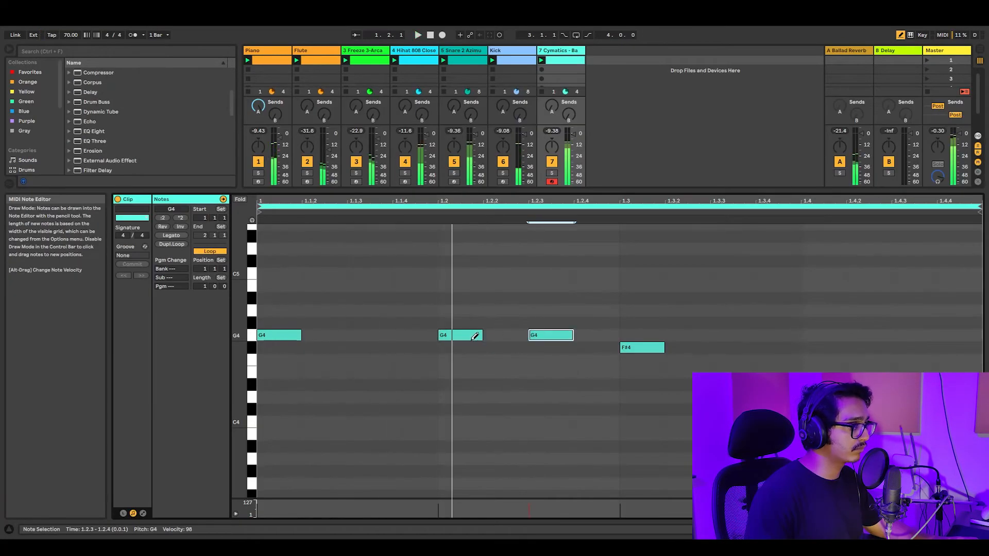
pyautogui.click(464, 334)
pyautogui.click(495, 332)
pyautogui.click(552, 334)
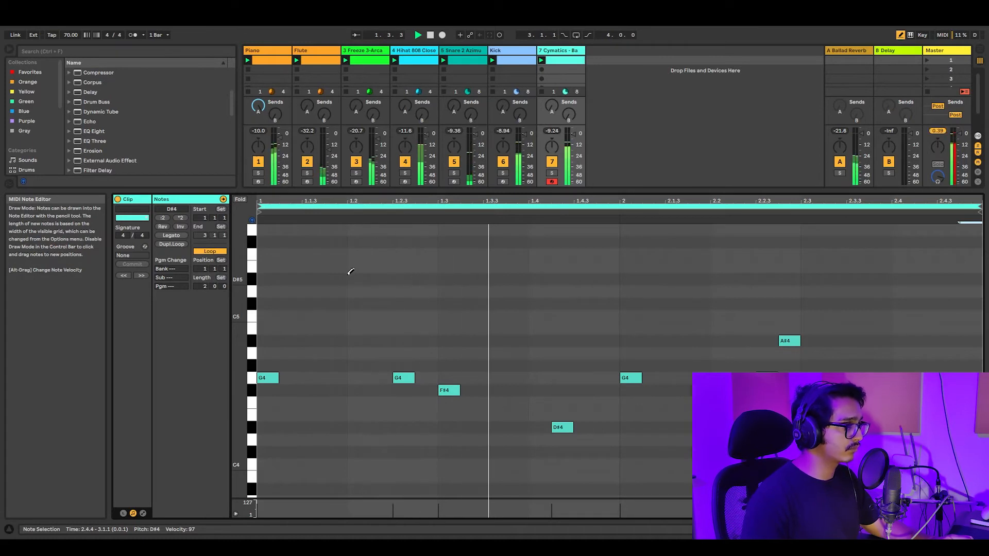
# Step: Transpose all notes of the Cymatics bass clip down one octave and hide the note editor
pyautogui.hotkey('ctrl', 'a')
pyautogui.hotkey('shift', 'Down')
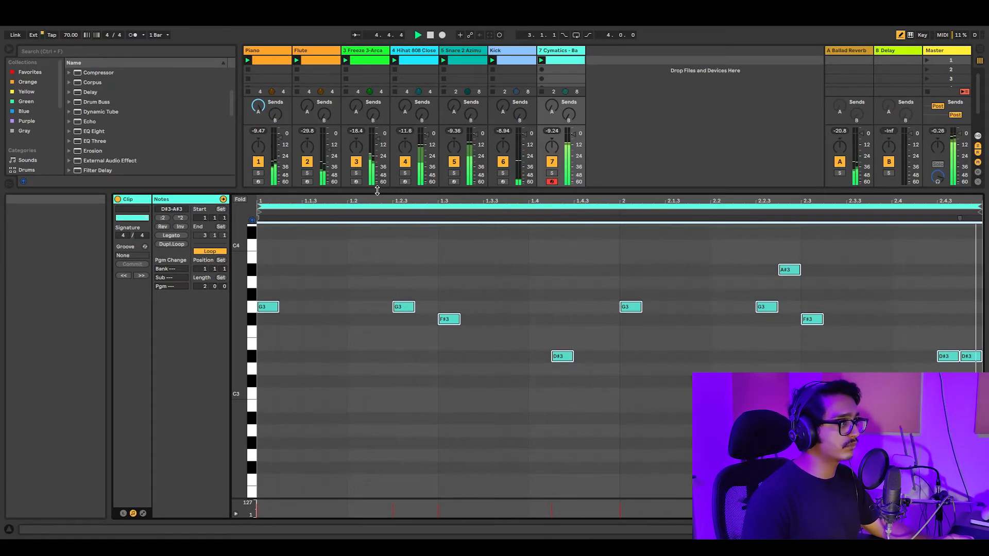
pyautogui.hotkey('ctrl', 'alt', 'l')
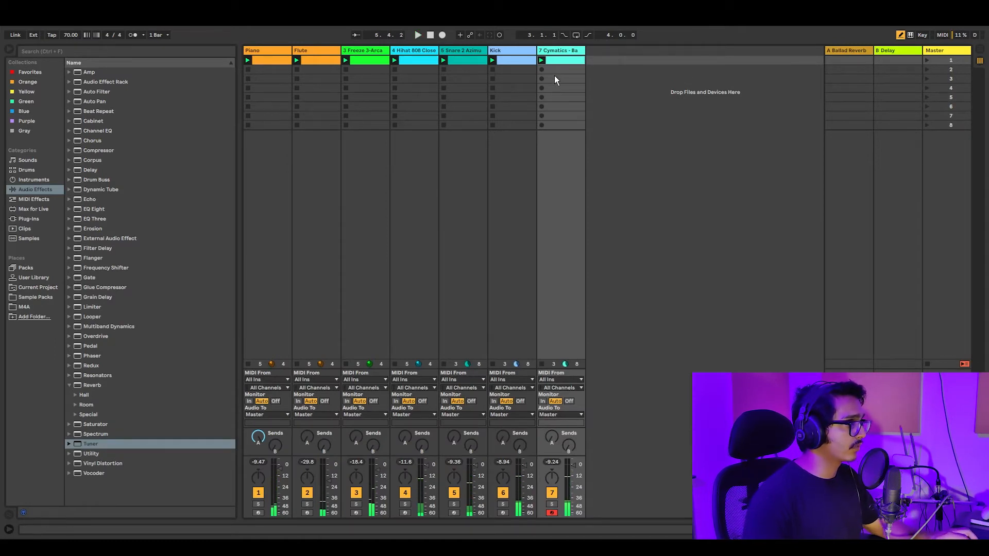
# Step: Add a MIDI track before the Cymatics bass track, load Hihat 808 Open Paradise.aif onto it, and play back its clip
pyautogui.hotkey('ctrl', 'shift', 't')
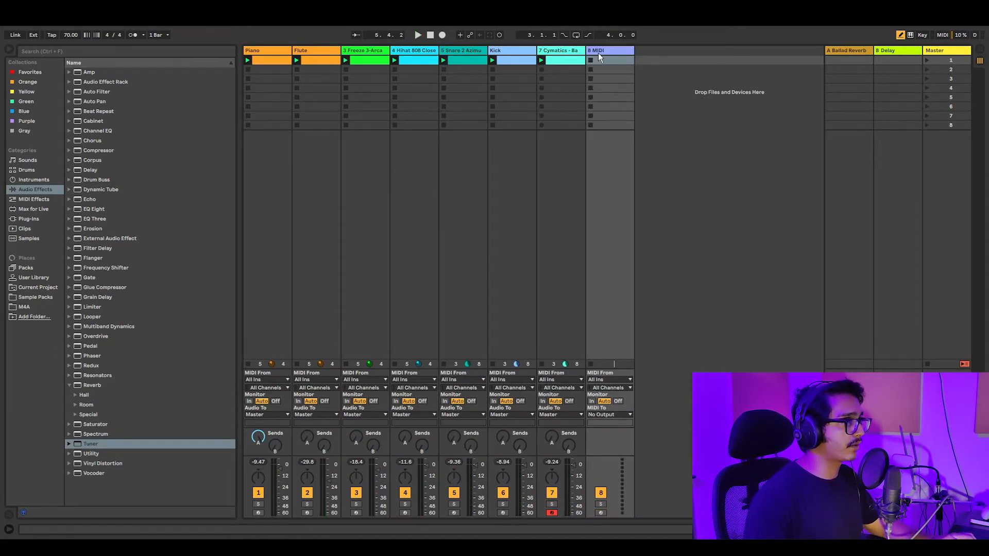
pyautogui.moveTo(599, 52); pyautogui.dragTo(549, 49)
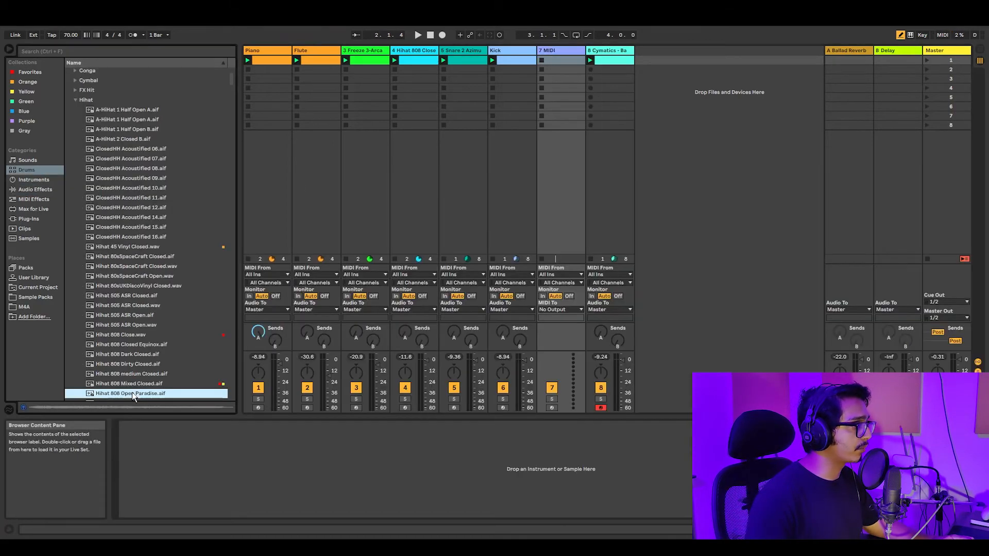
pyautogui.doubleClick(133, 394)
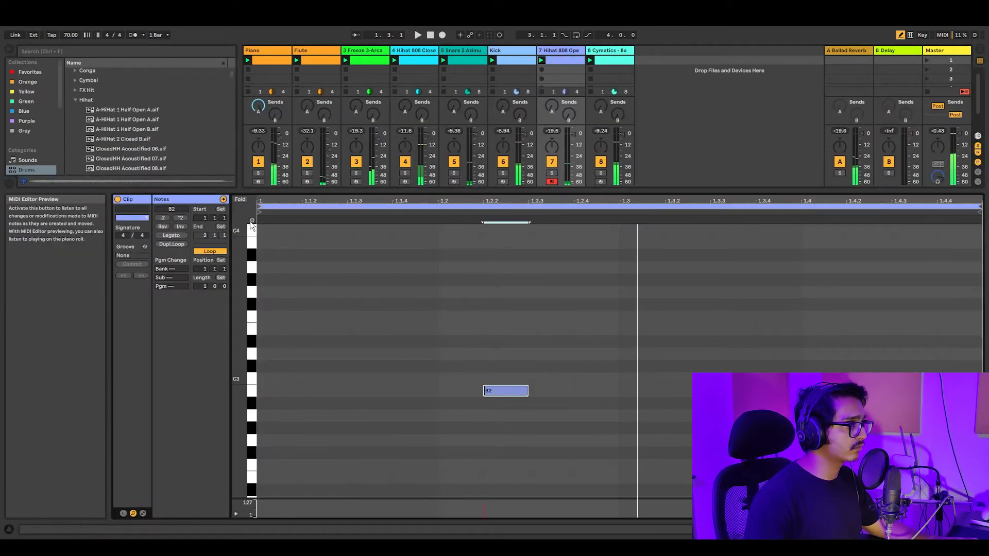
pyautogui.press('space')
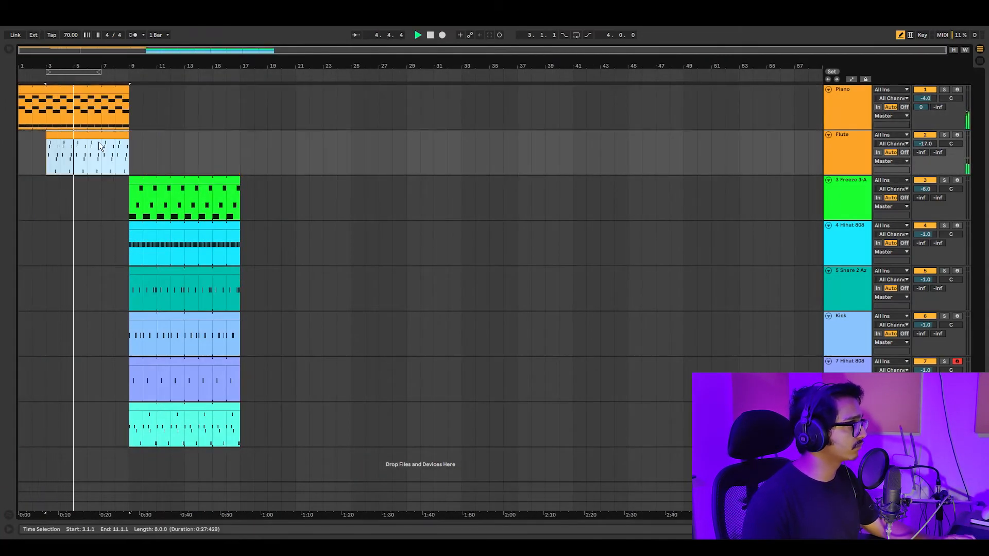
# Step: In the arrangement, open the flute clip and select about bars 6 to 14 on the closed hi-hat track
pyautogui.doubleClick(101, 146)
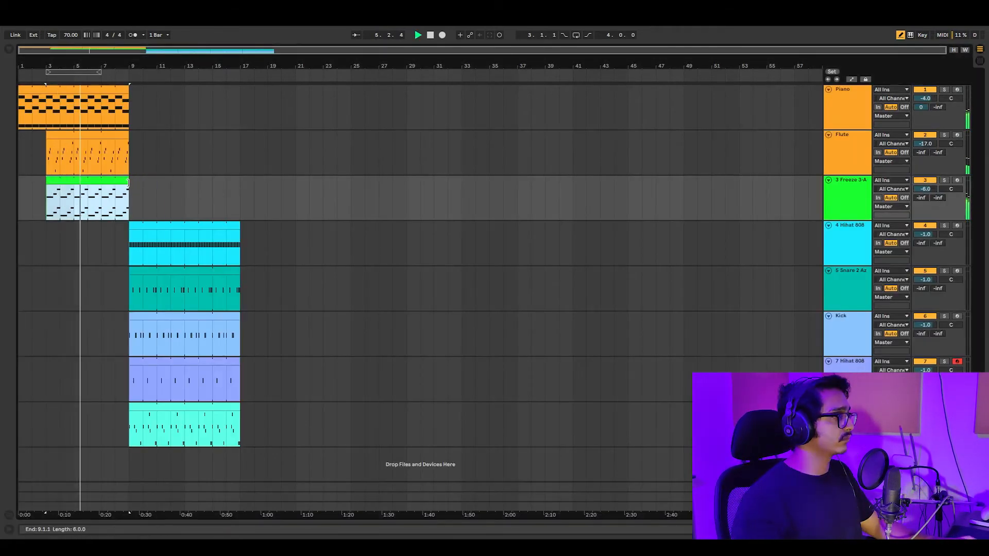
pyautogui.moveTo(87, 237); pyautogui.dragTo(199, 237)
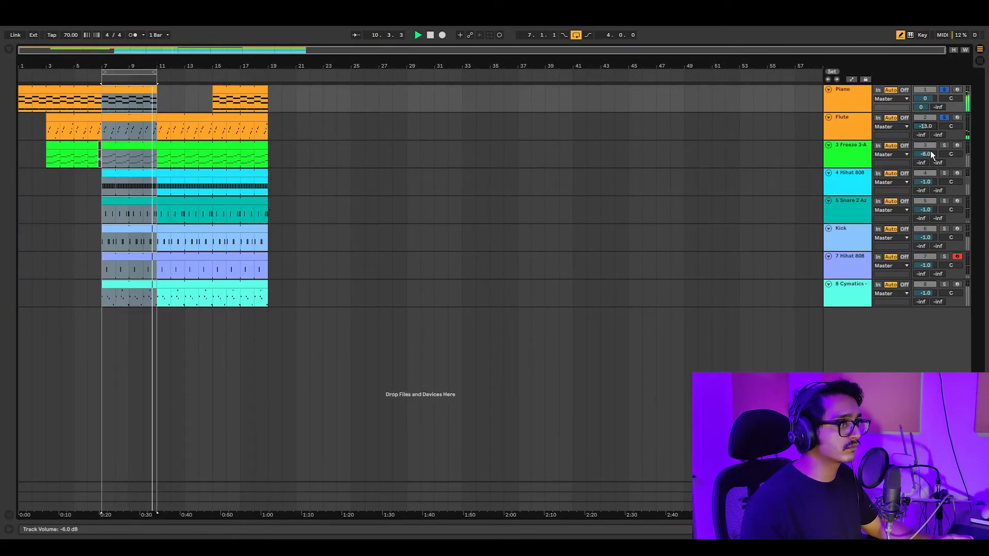
# Step: Set the resampled Arcade track's volume to -5.0 dB, and solo the Kick, open hi-hat and Cymatics bass tracks
pyautogui.click(931, 150)
pyautogui.click(944, 229)
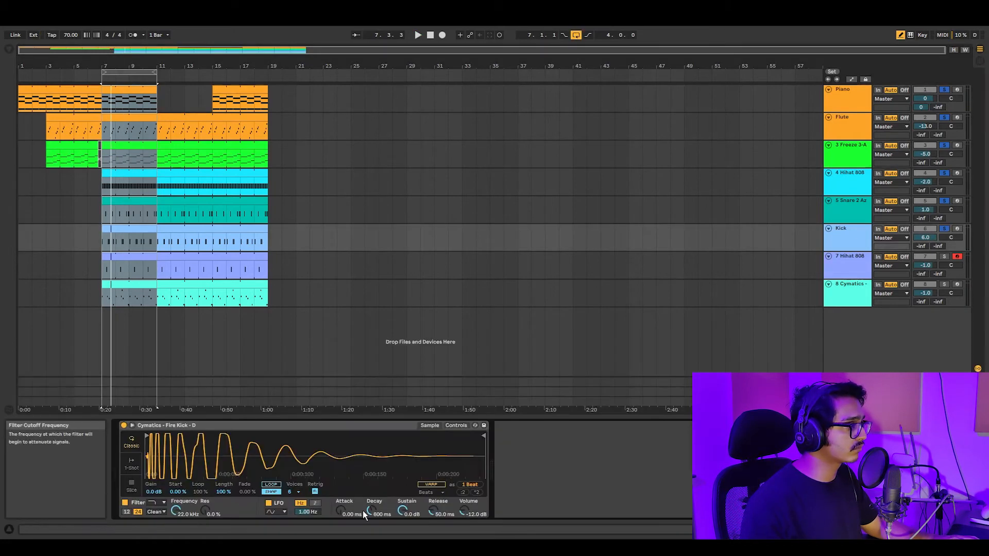
pyautogui.click(943, 257)
pyautogui.click(944, 284)
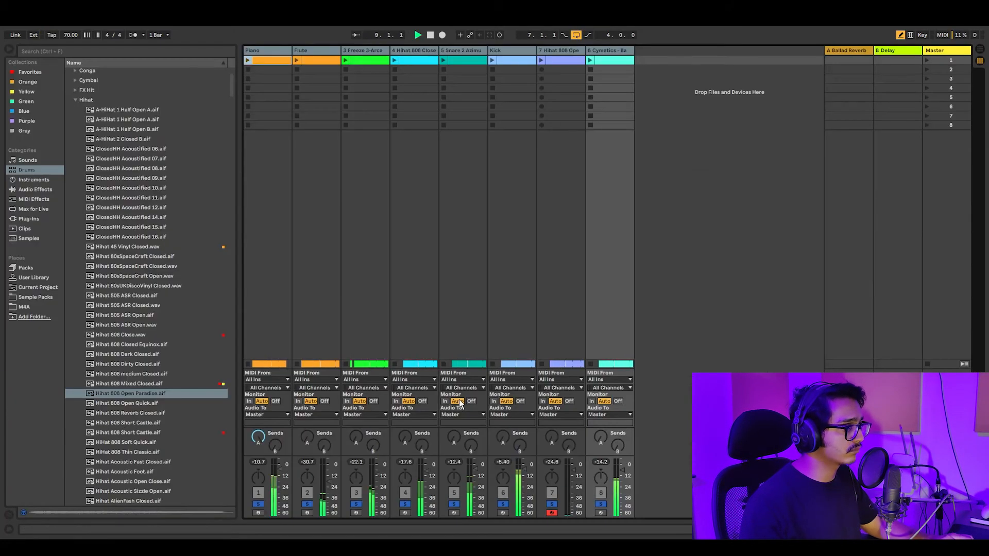